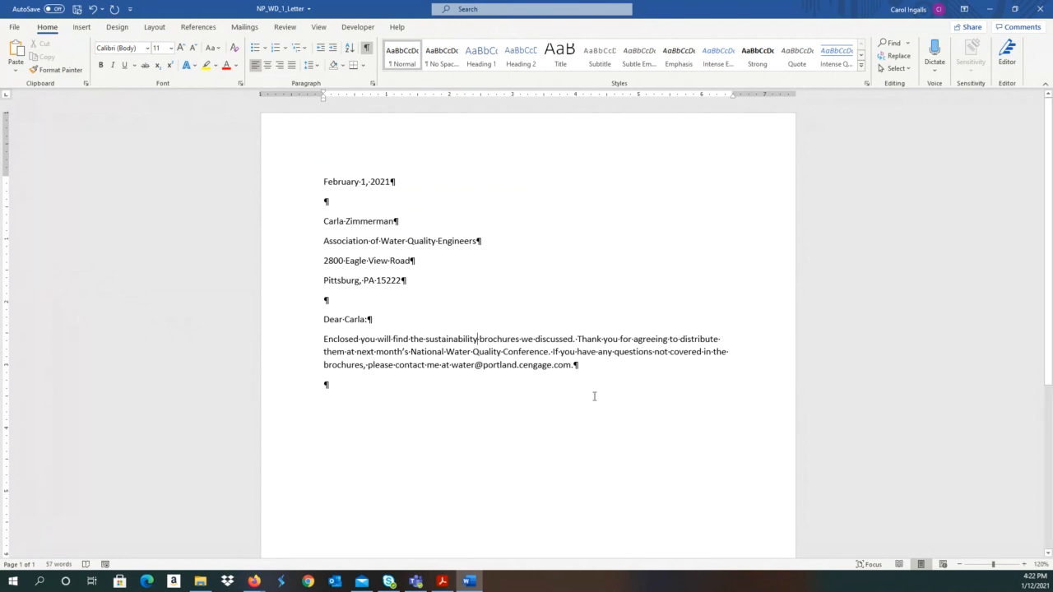
Replace the word "sustainability" in the first sentence of the letter's body with "water conservation".
{"action": "left_click", "coordinate": [324, 386]}
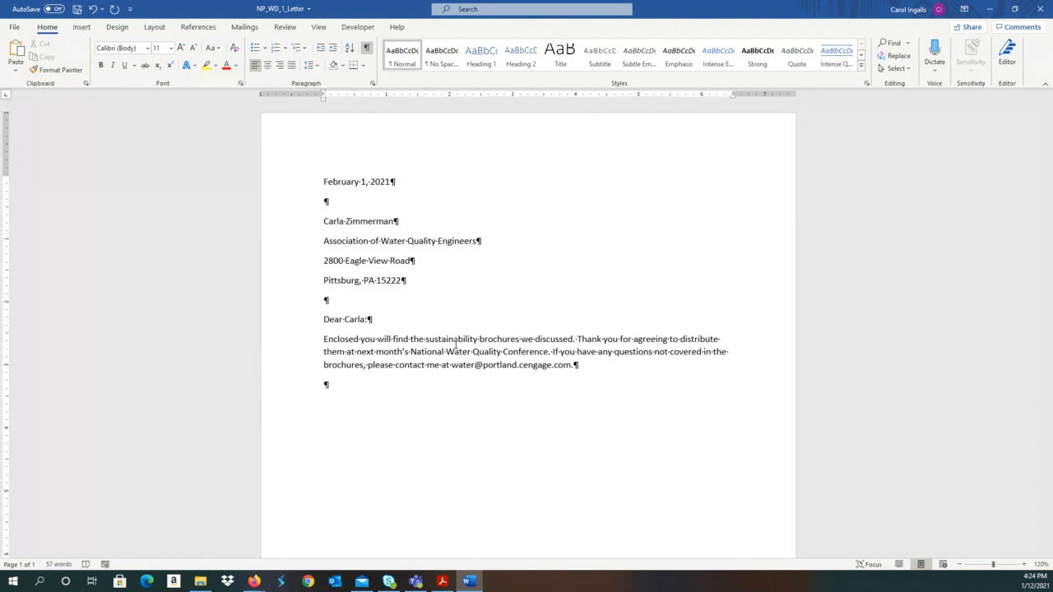
{"action": "key", "text": "Up"}
{"action": "key", "text": "Right"}
{"action": "key", "text": "Right"}
{"action": "key", "text": "Right"}
{"action": "key", "text": "Right"}
{"action": "key", "text": "Right"}
{"action": "key", "text": "Right"}
{"action": "key", "text": "Right"}
{"action": "key", "text": "Right"}
{"action": "key", "text": "Right"}
{"action": "key", "text": "Right"}
{"action": "key", "text": "Right"}
{"action": "key", "text": "Right"}
{"action": "key", "text": "Right"}
{"action": "key", "text": "Right"}
{"action": "key", "text": "Right"}
{"action": "key", "text": "Right"}
{"action": "key", "text": "Right"}
{"action": "key", "text": "Right"}
{"action": "key", "text": "Right"}
{"action": "key", "text": "Right"}
{"action": "key", "text": "Right"}
{"action": "key", "text": "Right"}
{"action": "key", "text": "Right"}
{"action": "key", "text": "Right"}
{"action": "key", "text": "Right"}
{"action": "key", "text": "ctrl+Delete"}
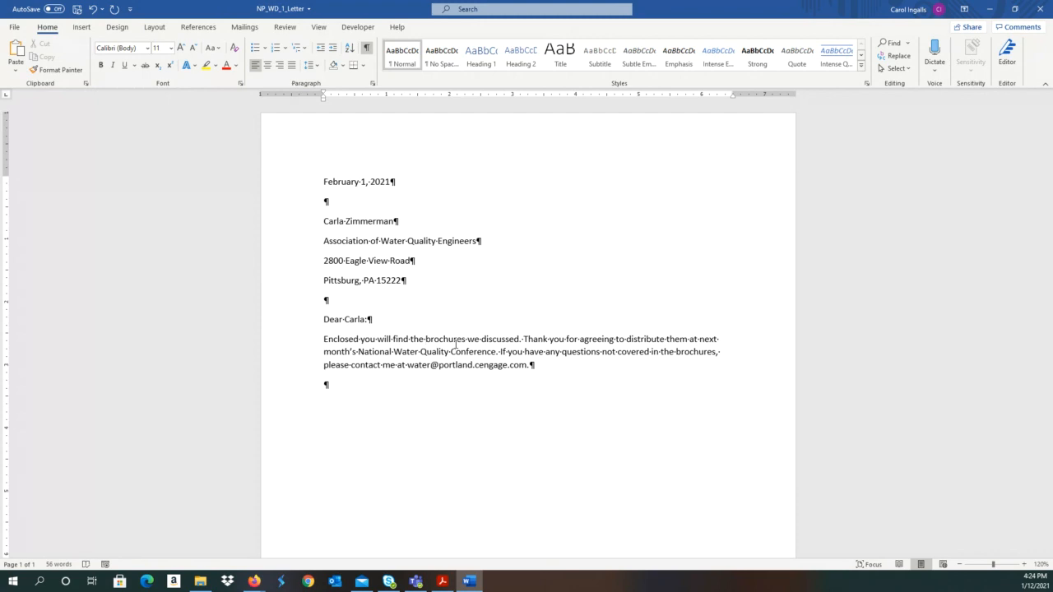
{"action": "type", "text": "water con"}
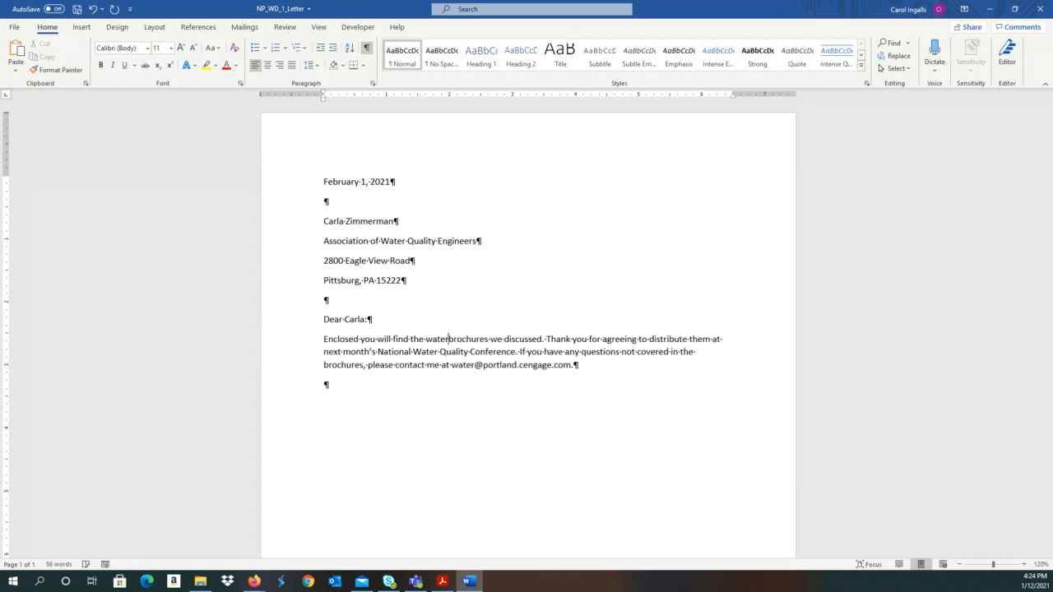
{"action": "type", "text": "servation"}
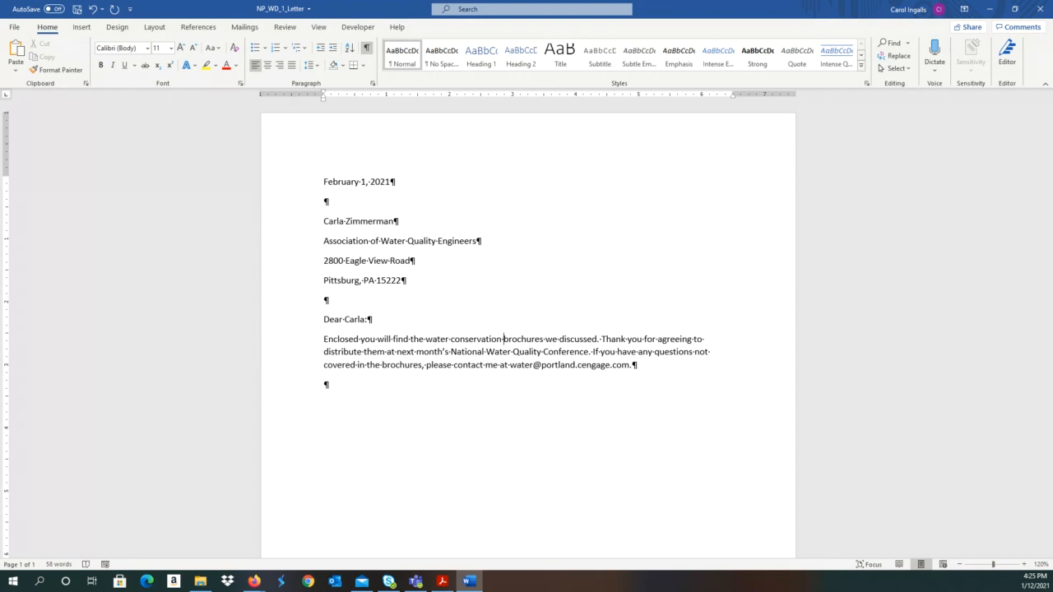
Undo the insertion of "water conservation" and the deletion of "sustainability", and redo both edits.
{"action": "left_click", "coordinate": [93, 10]}
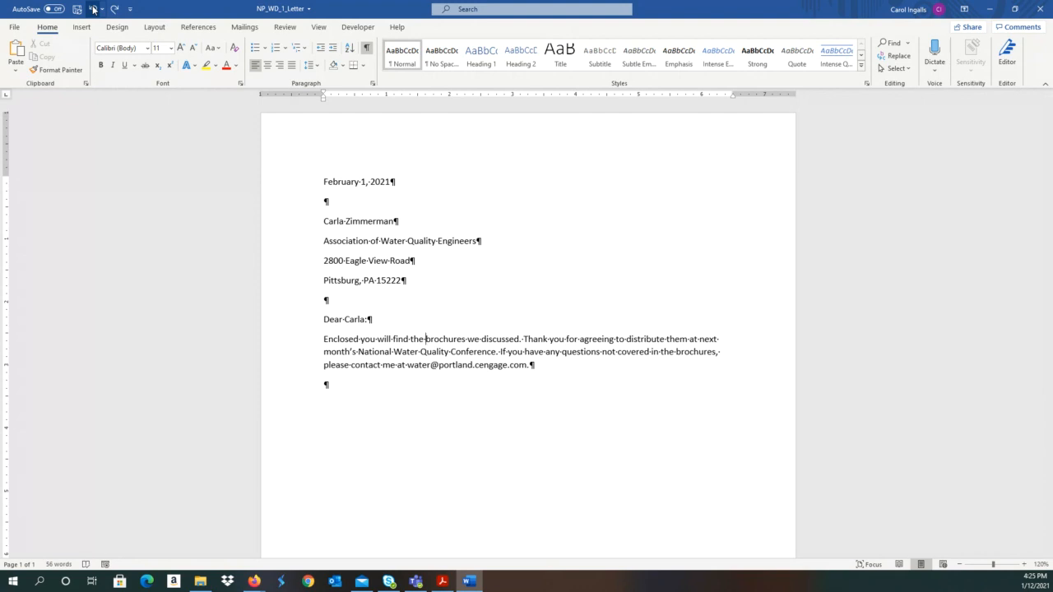
{"action": "left_click", "coordinate": [93, 9]}
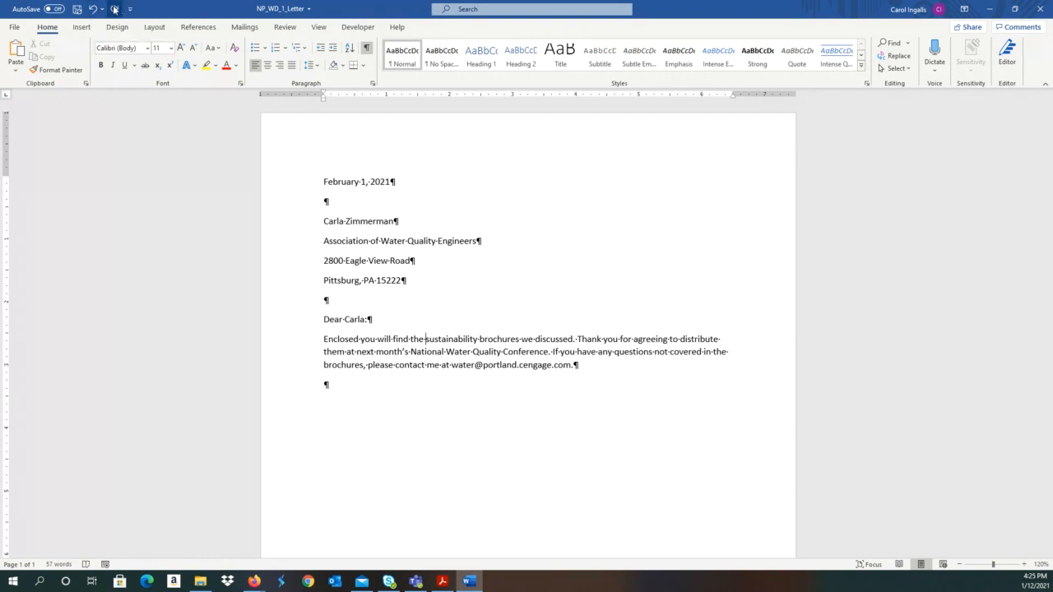
{"action": "left_click", "coordinate": [114, 9]}
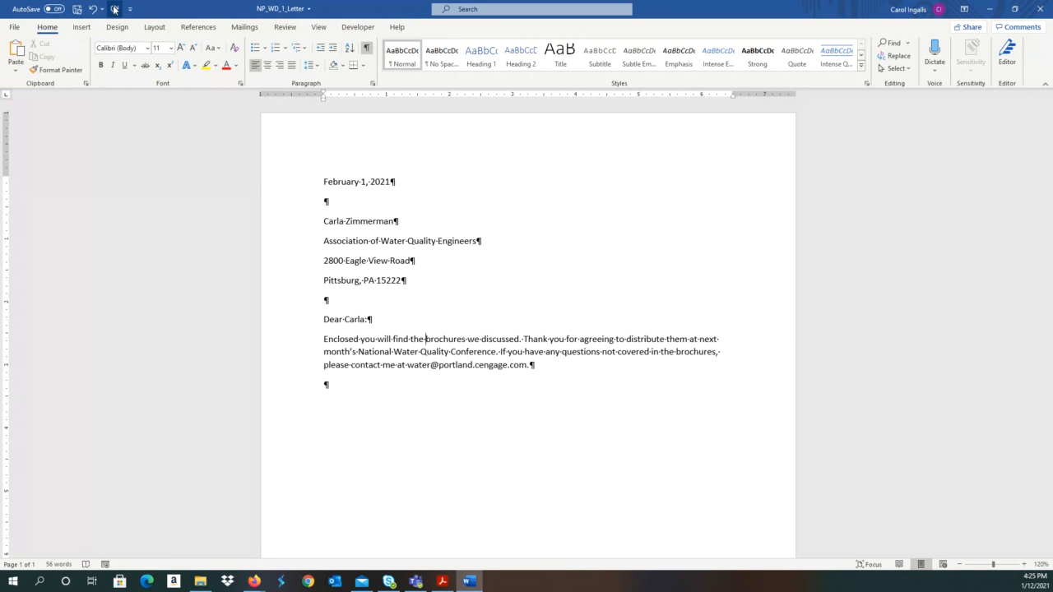
{"action": "left_click", "coordinate": [114, 9]}
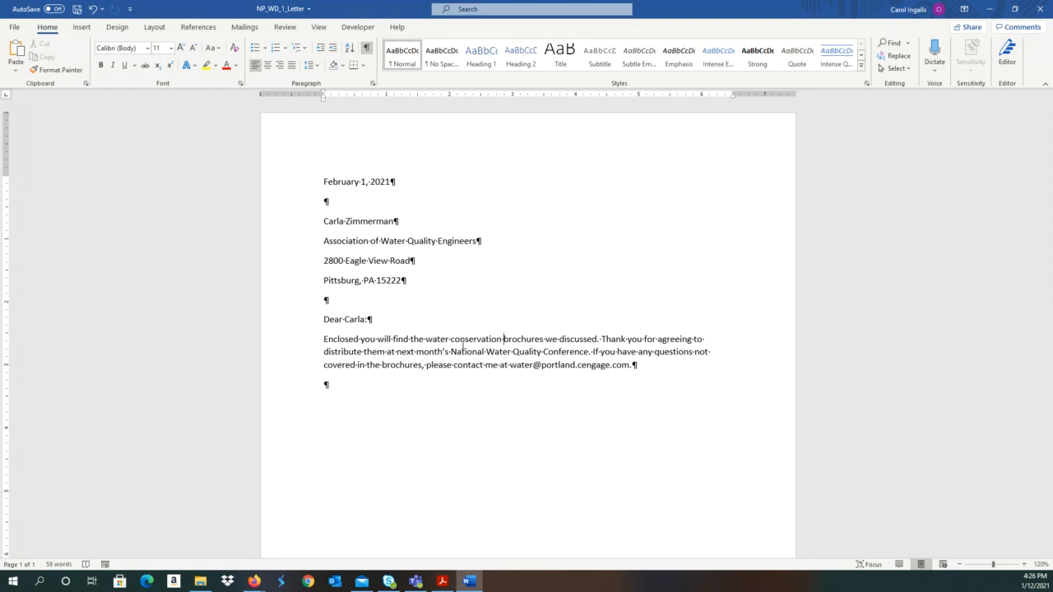
Save the letter and place the insertion point at the end of the document.
{"action": "key", "text": "ctrl+End"}
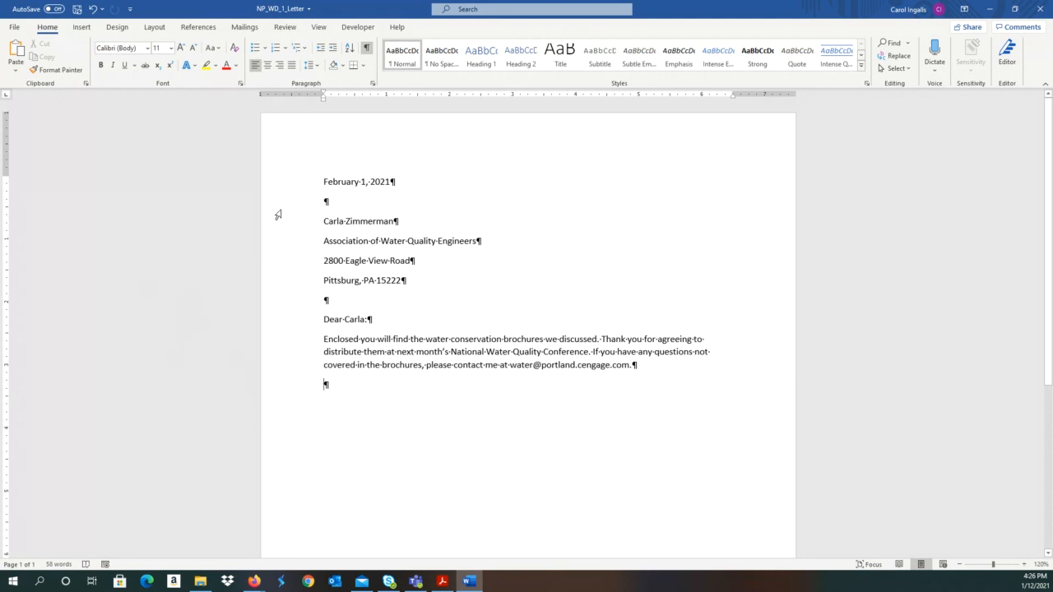
{"action": "left_click", "coordinate": [77, 11]}
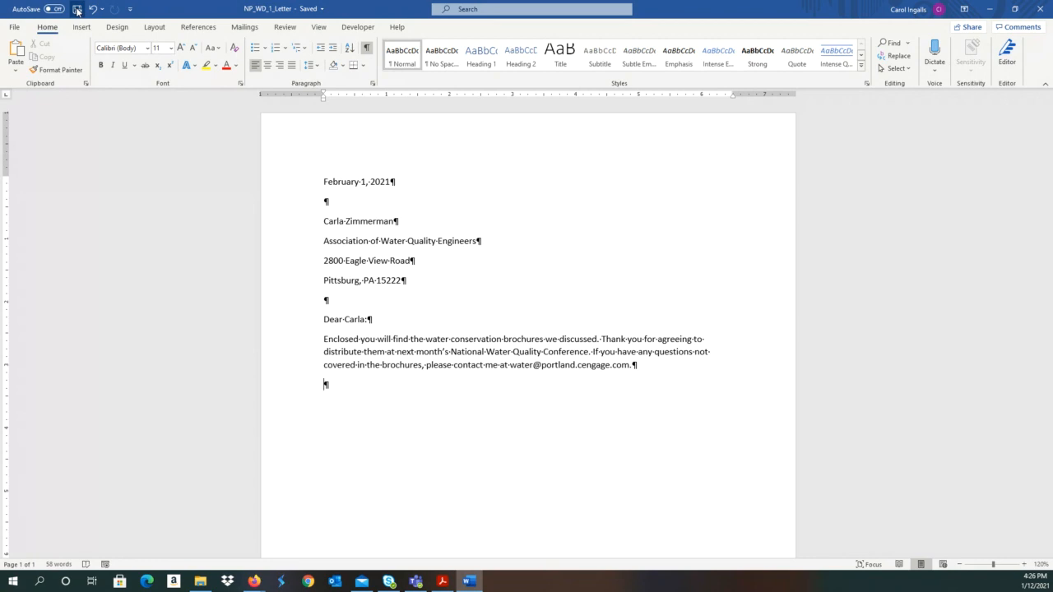
{"action": "key", "text": "ctrl+Home"}
{"action": "key", "text": "ctrl+End"}
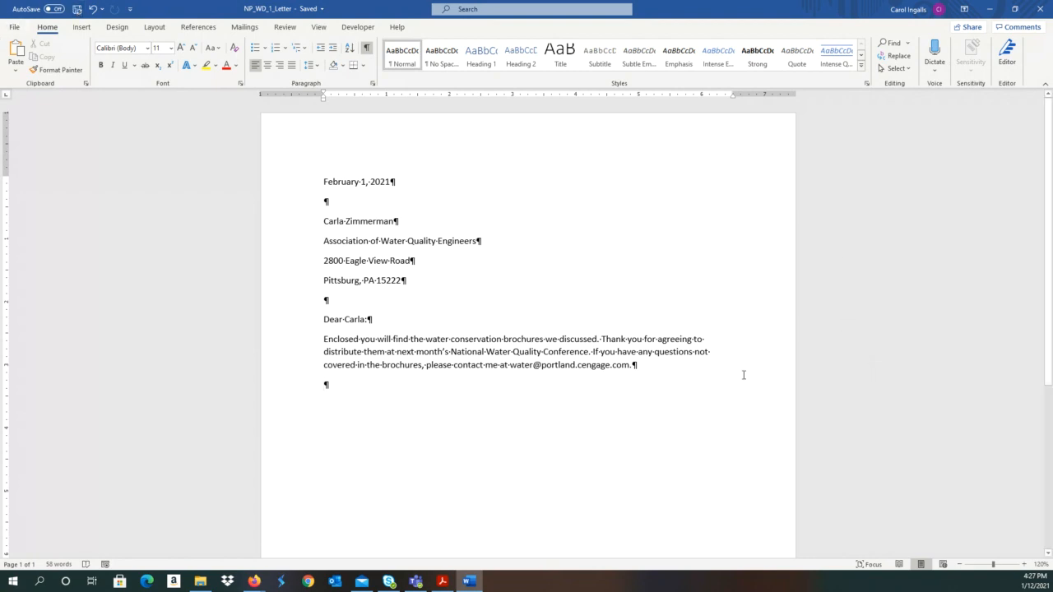
Start the second body paragraph in the blank paragraph below the first one with the letter "i".
{"action": "left_click", "coordinate": [325, 340]}
{"action": "left_click", "coordinate": [329, 386]}
{"action": "type", "text": "i"}
{"action": "left_click", "coordinate": [347, 340]}
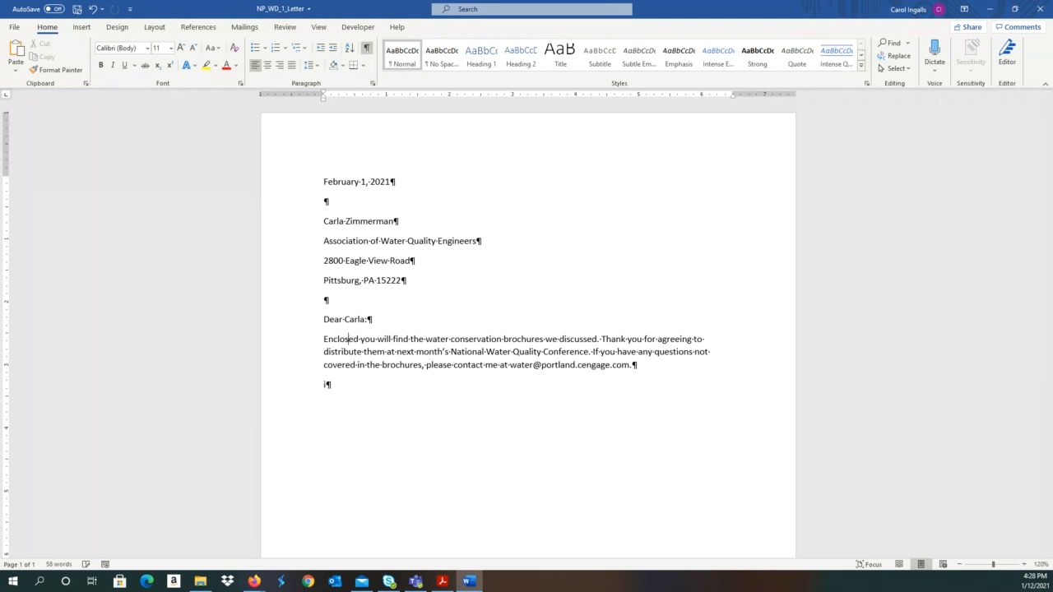
{"action": "type", "text": "n"}
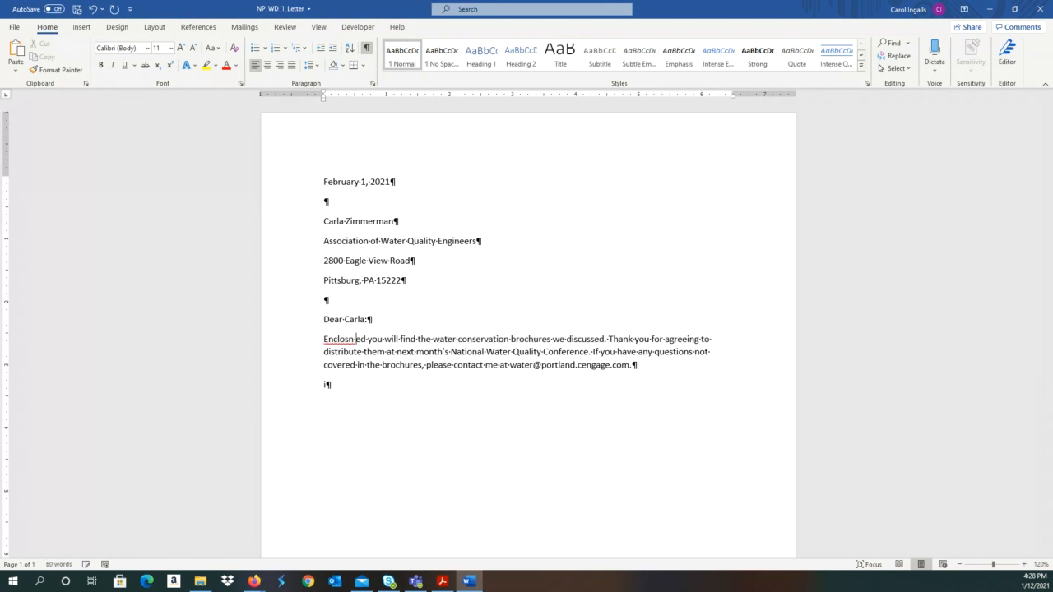
{"action": "key", "text": "BackSpace"}
{"action": "key", "text": "BackSpace"}
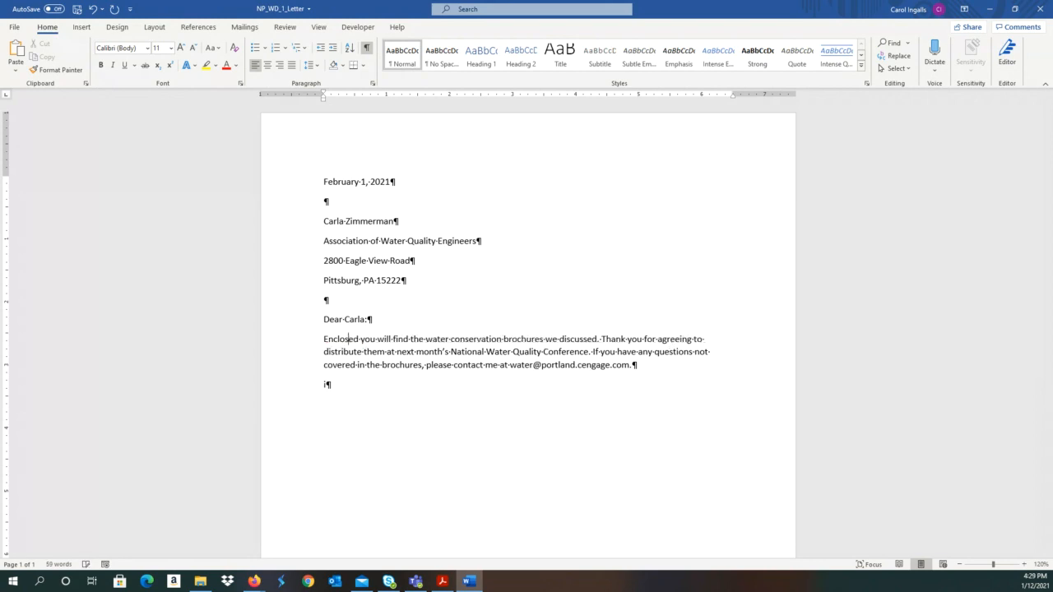
Complete the second paragraph's first sentence as "In you're phone message, you asked me me to include maps of the city reservoirres.".
{"action": "left_click", "coordinate": [327, 386]}
{"action": "type", "text": "n you're phone mesage, you asked me "}
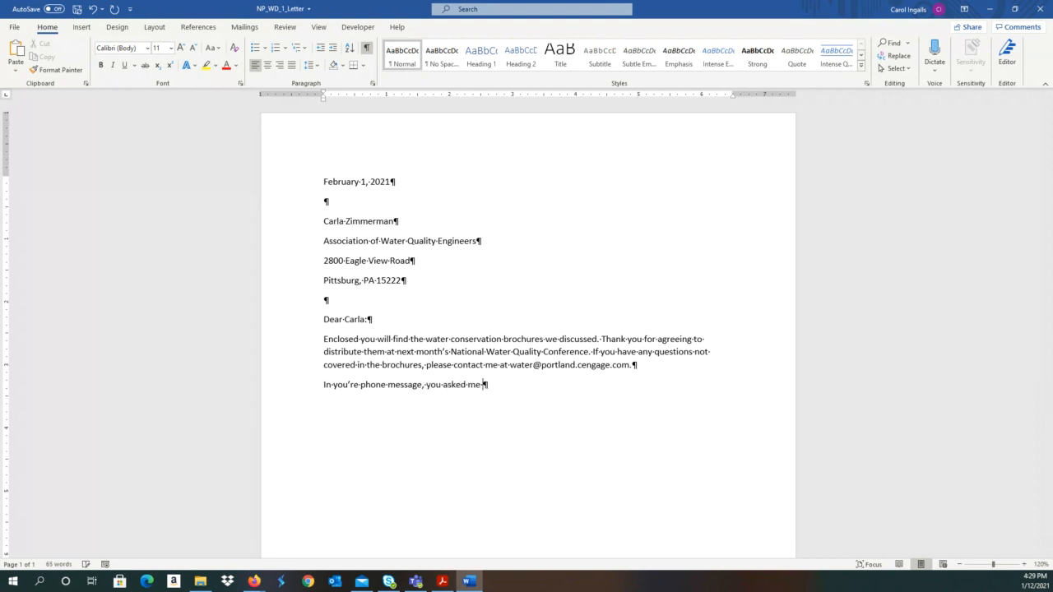
{"action": "type", "text": "me to include maps"}
{"action": "type", "text": "of teh"}
{"action": "type", "text": " city res"}
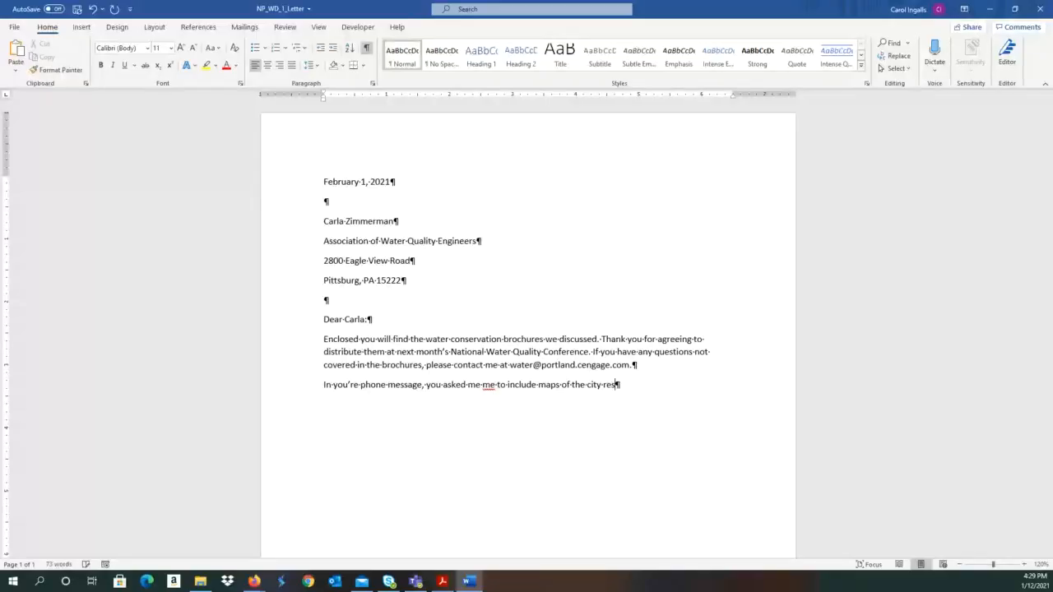
{"action": "type", "text": "ervoirs"}
{"action": "type", "text": "."}
{"action": "key", "text": "BackSpace"}
Add the sentence "They are not back from the rpinter yet, but I will send them as ssoon as they are actually ready." and start a new paragraph.
{"action": "type", "text": "The"}
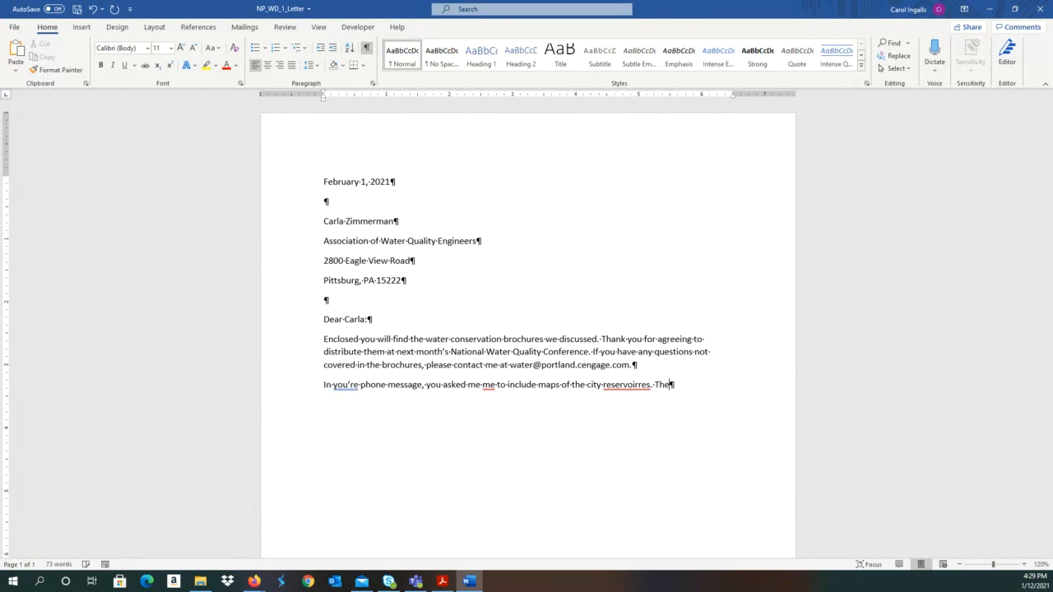
{"action": "type", "text": "y are not bad"}
{"action": "type", "text": "k from the rpinte"}
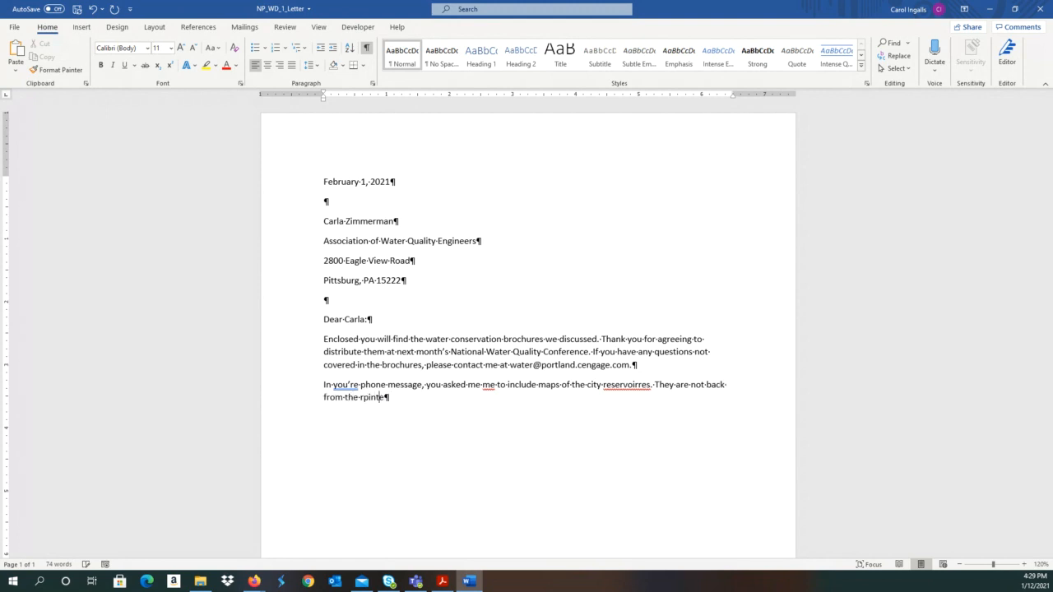
{"action": "type", "text": "r yet. but I will send them as ssoon as th"}
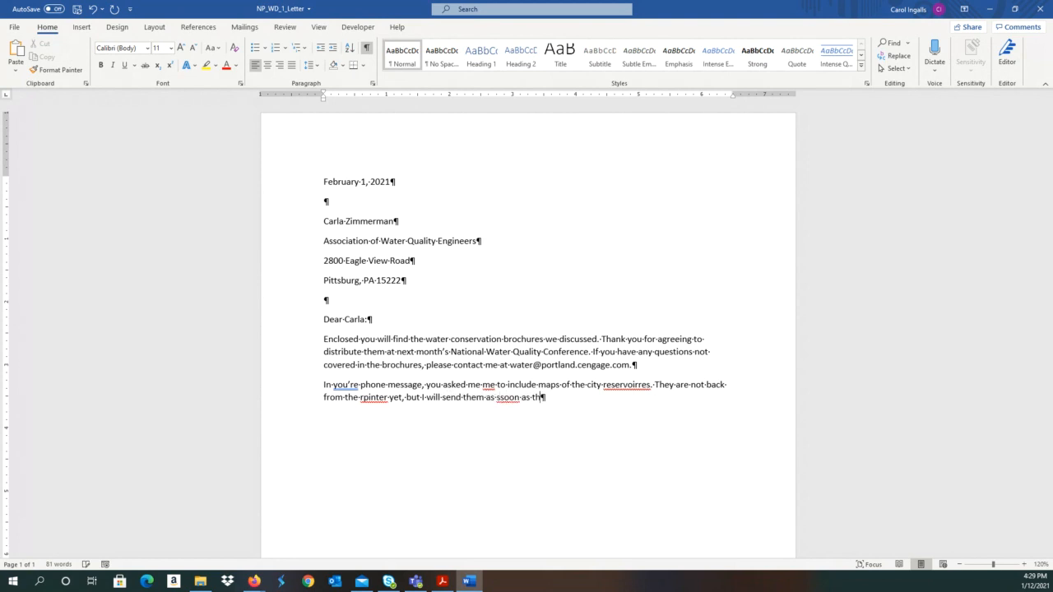
{"action": "type", "text": "ey are actually ready."}
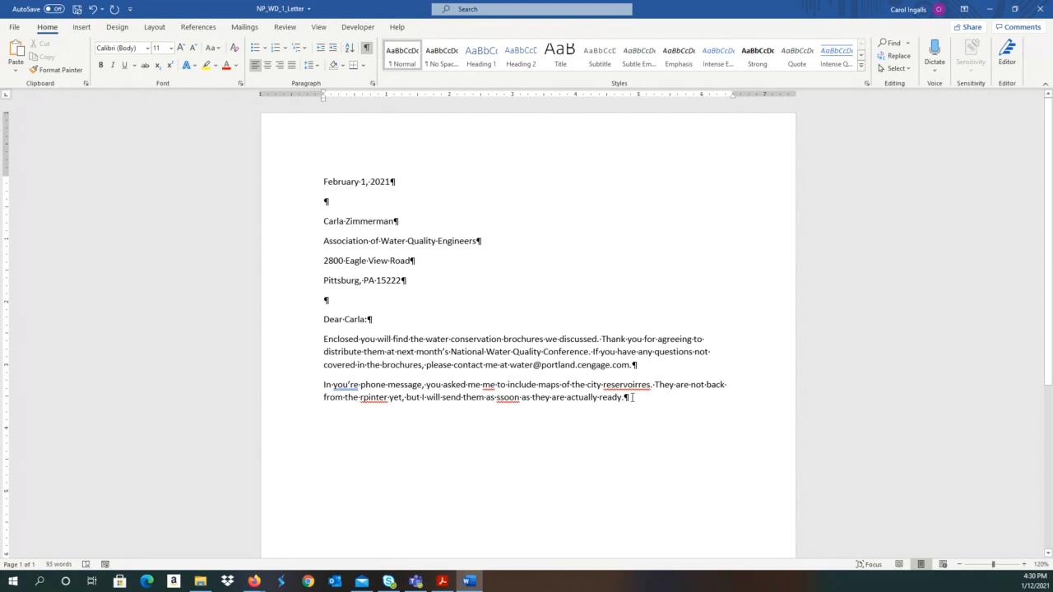
{"action": "key", "text": "Return"}
Correct "you're" to the suggested "your" and delete the repeated word "me" in the second paragraph.
{"action": "right_click", "coordinate": [341, 385]}
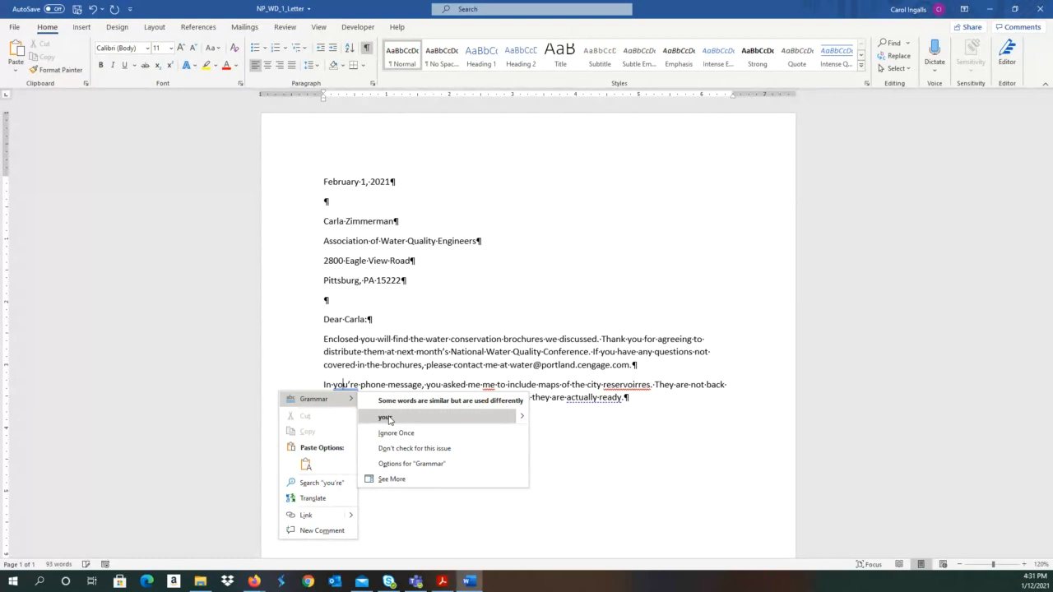
{"action": "left_click", "coordinate": [385, 418]}
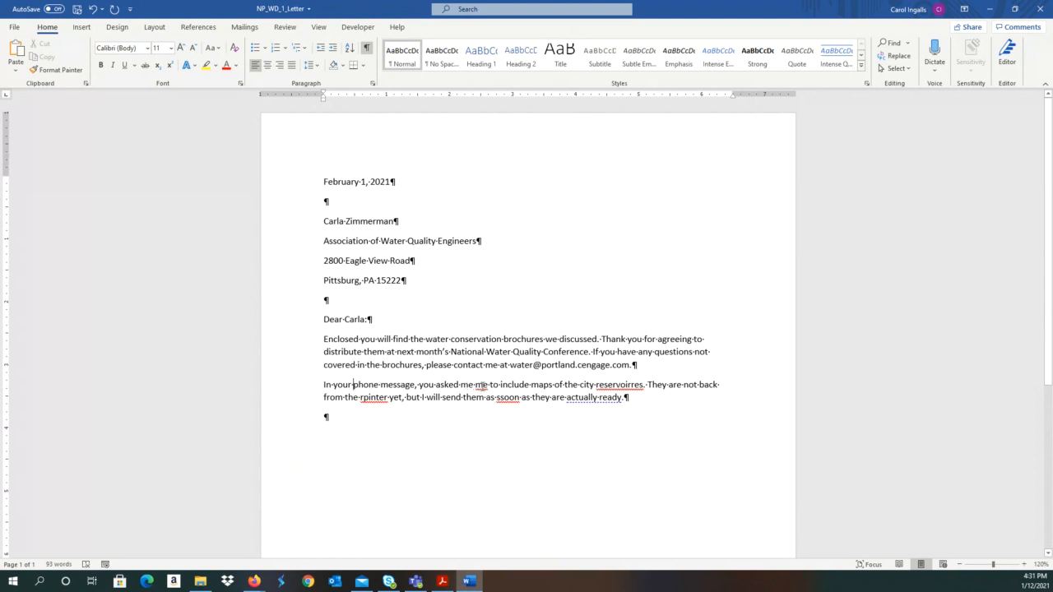
{"action": "right_click", "coordinate": [481, 386]}
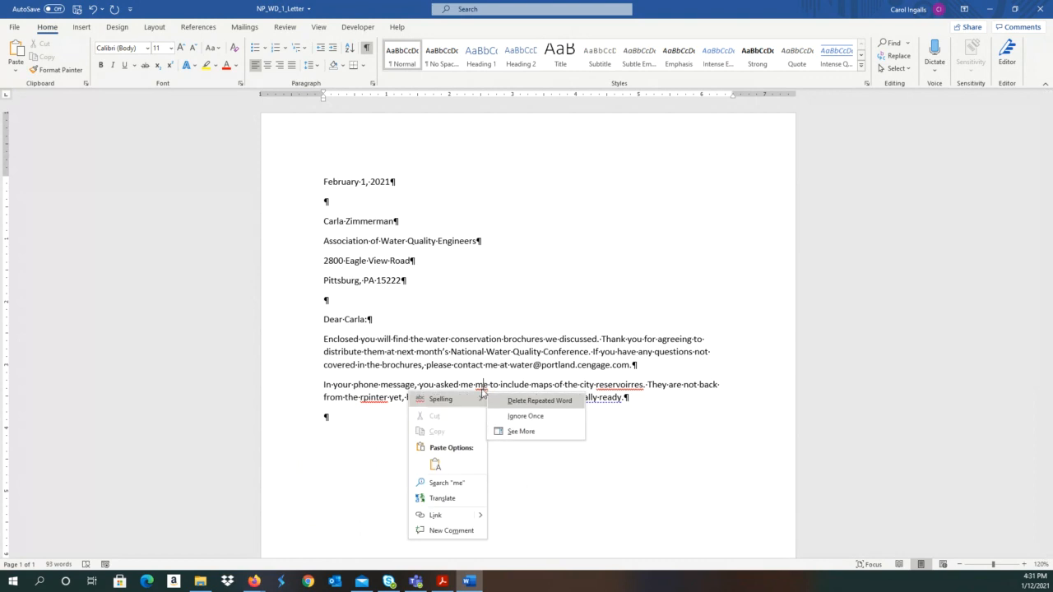
{"action": "left_click", "coordinate": [539, 400]}
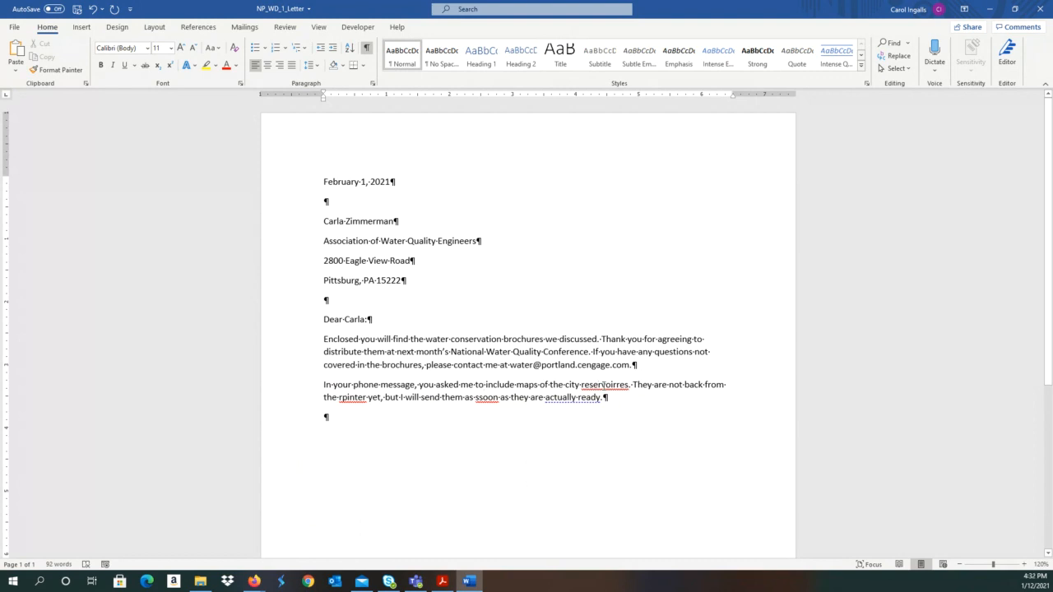
Correct the misspelled "reservoirres" to "reservoirs" and "rpinter" to "printer" using the spelling suggestions.
{"action": "right_click", "coordinate": [603, 384]}
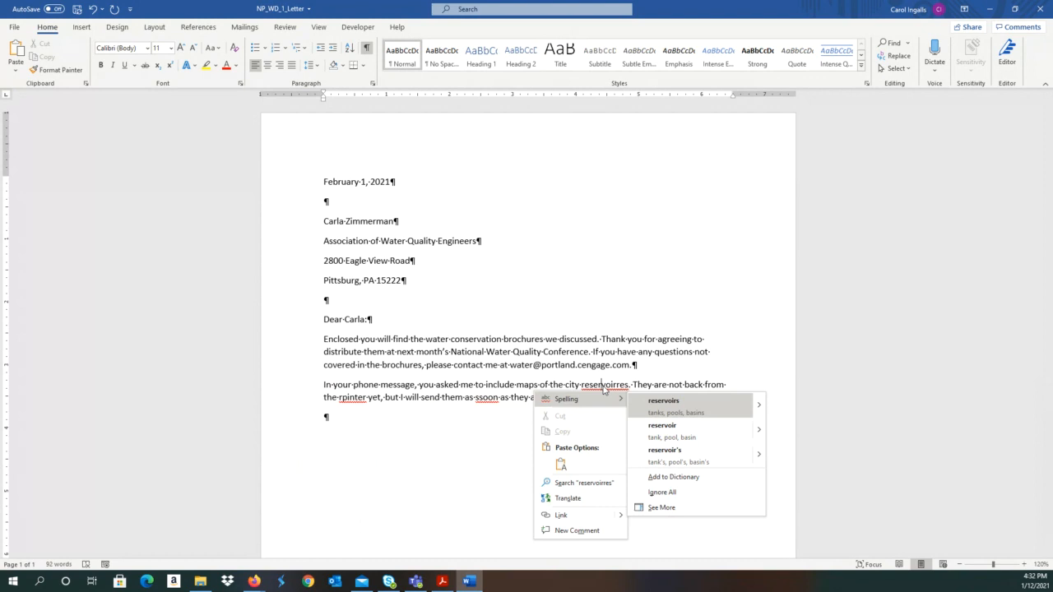
{"action": "left_click", "coordinate": [672, 409]}
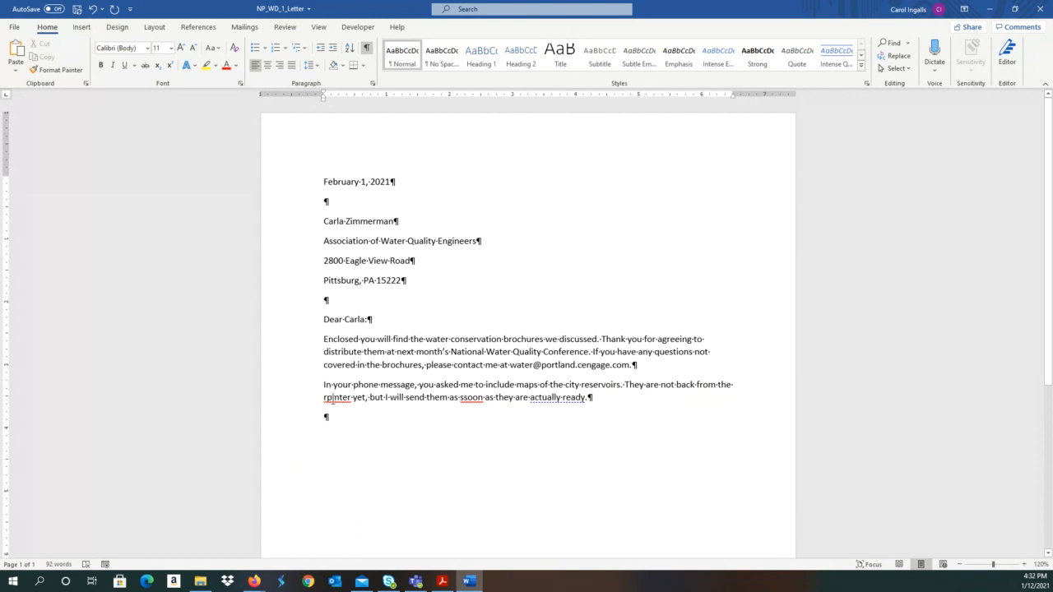
{"action": "right_click", "coordinate": [332, 396]}
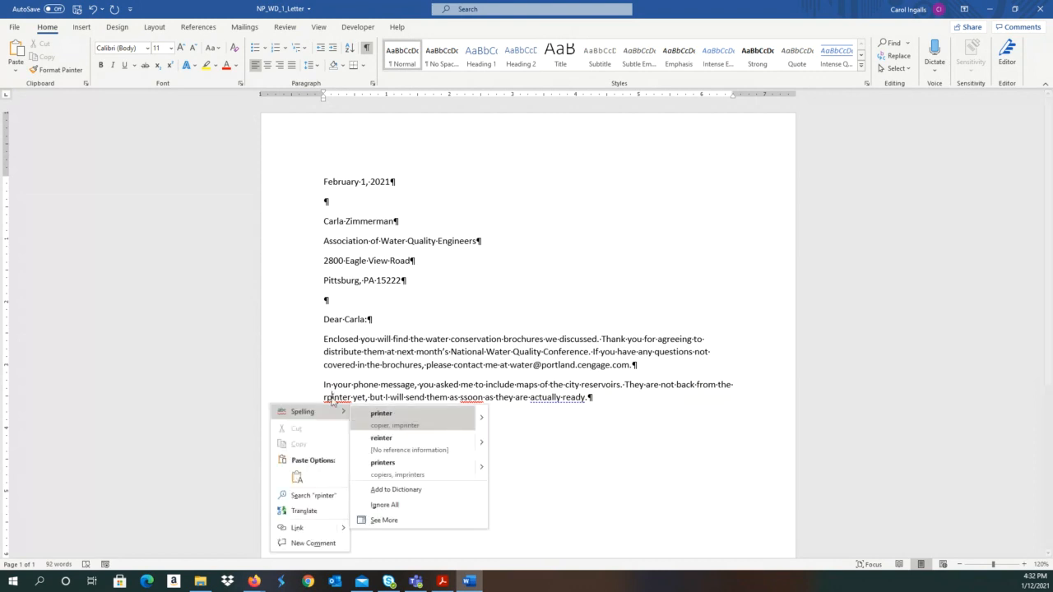
{"action": "left_click", "coordinate": [385, 418]}
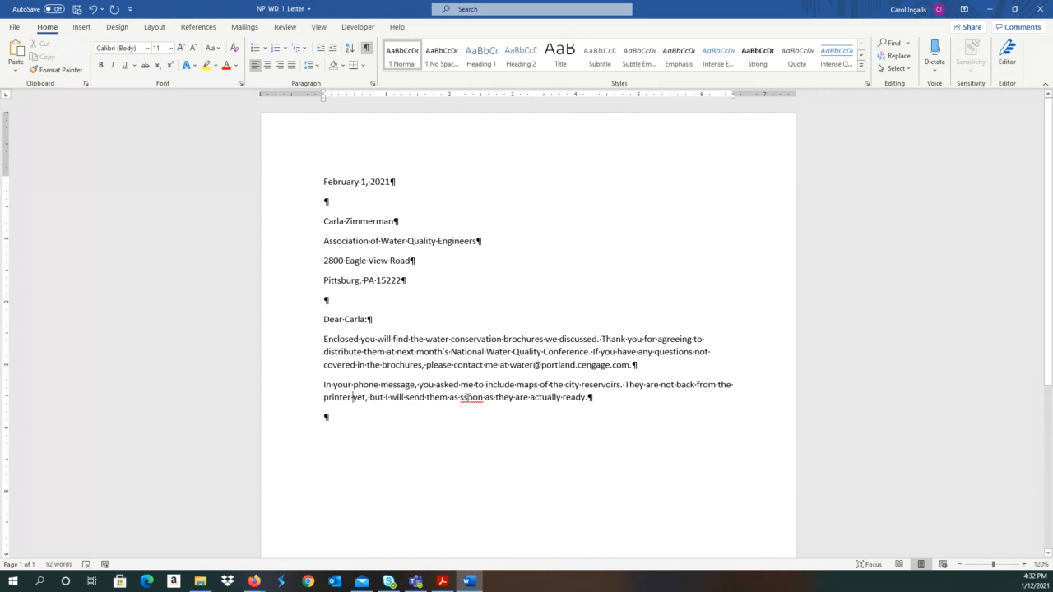
Correct "ssoon" to "soon" and replace "actually ready" with the conciseness suggestion "ready".
{"action": "right_click", "coordinate": [466, 397]}
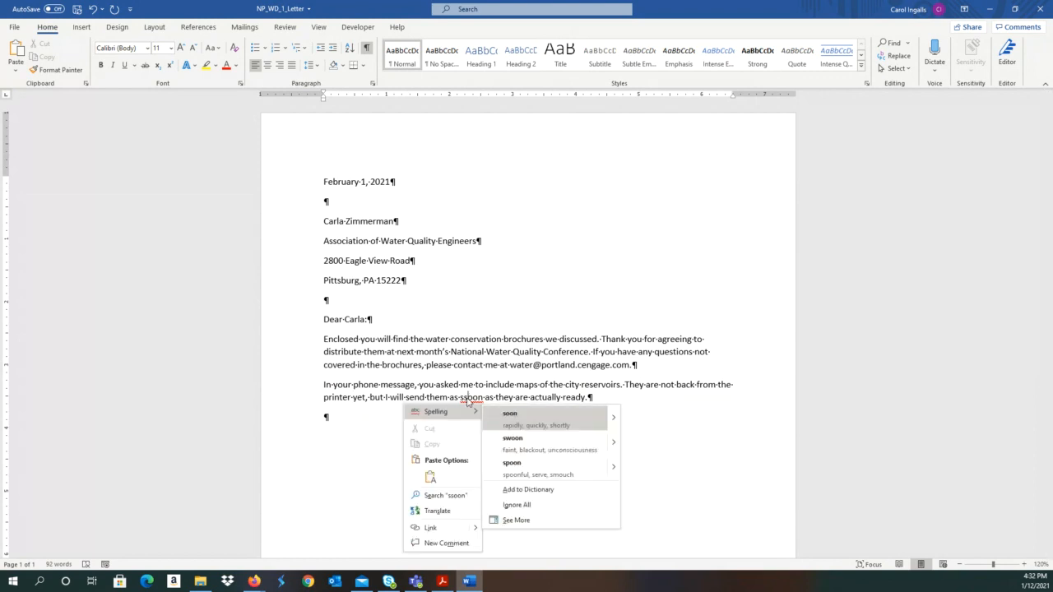
{"action": "left_click", "coordinate": [512, 415]}
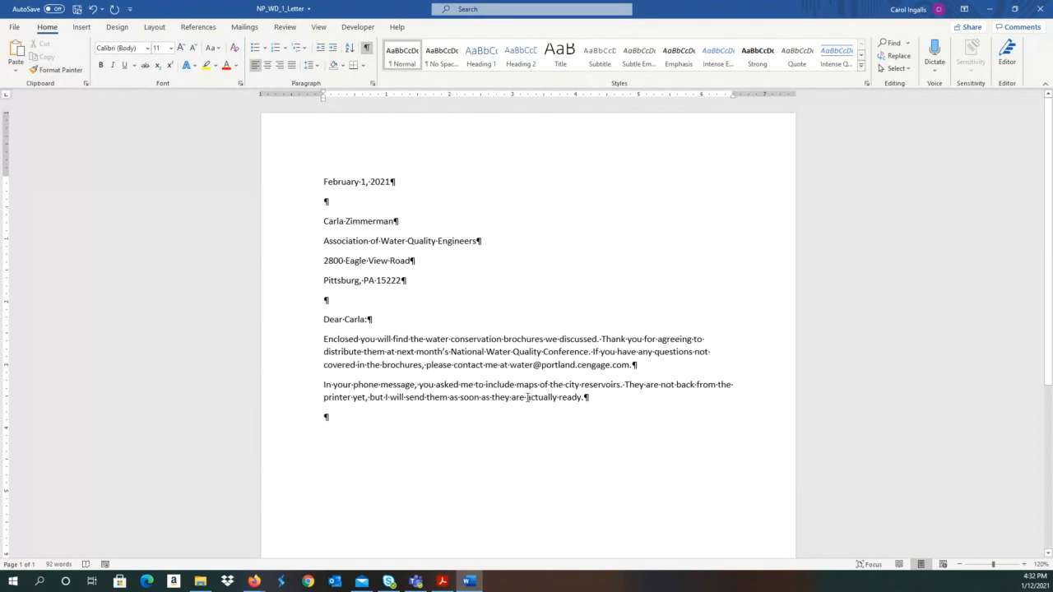
{"action": "left_click_drag", "start_coordinate": [527, 399], "coordinate": [581, 398]}
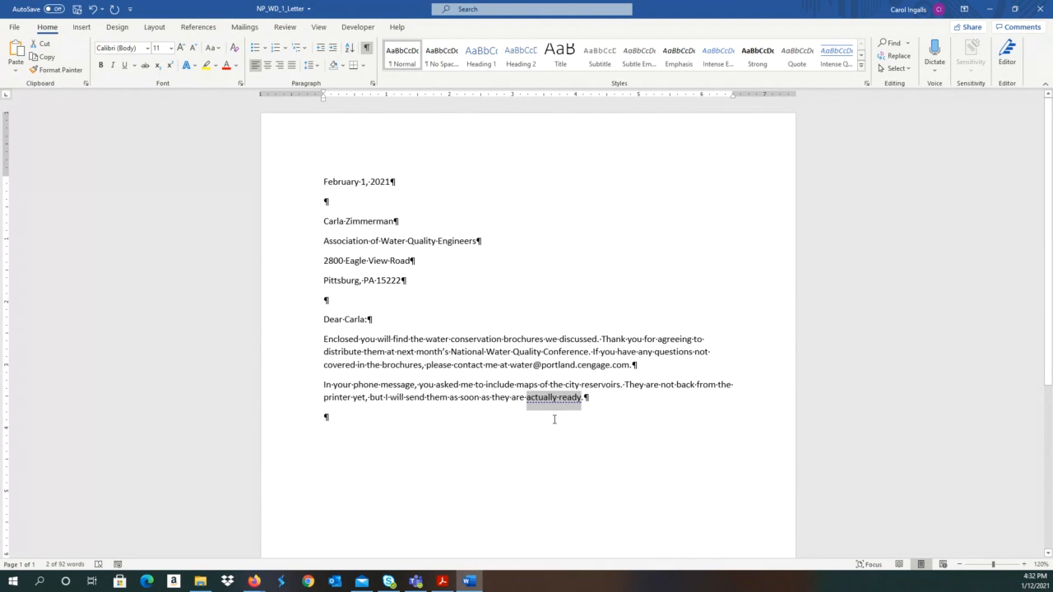
{"action": "right_click", "coordinate": [555, 400]}
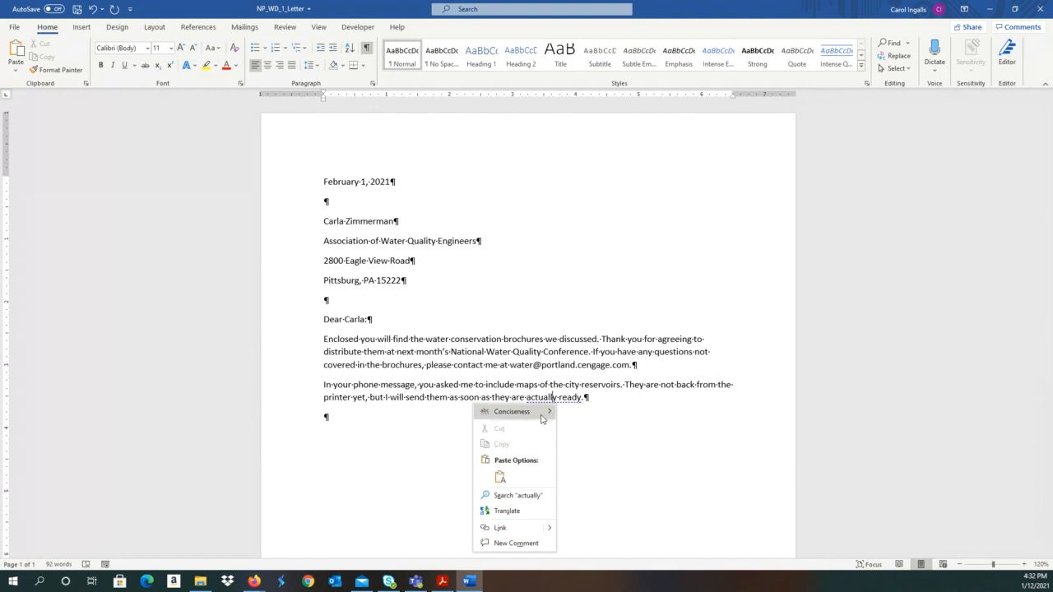
{"action": "mouse_move", "coordinate": [541, 418]}
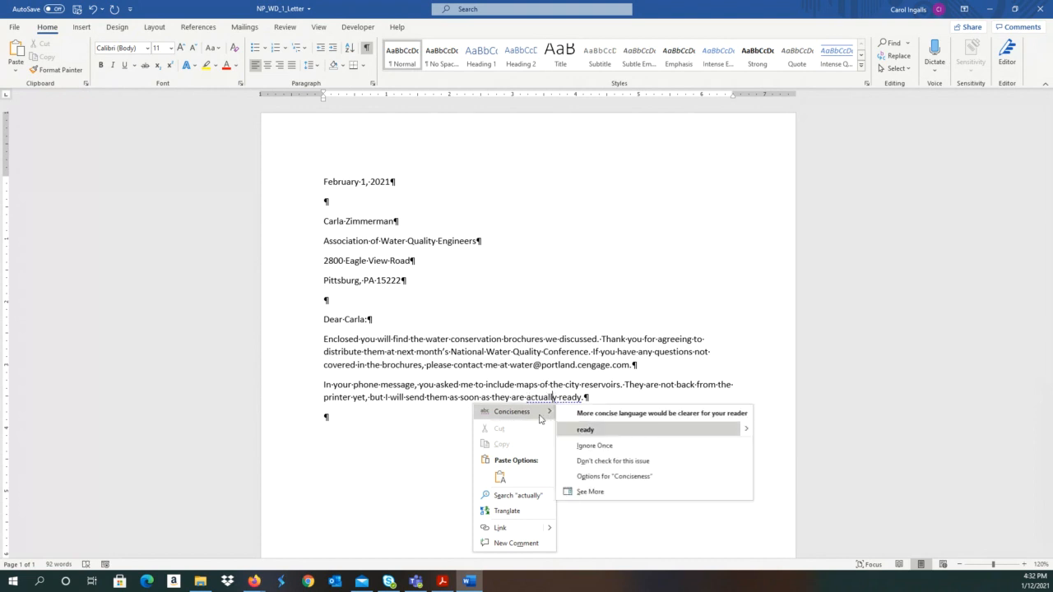
{"action": "left_click", "coordinate": [592, 430]}
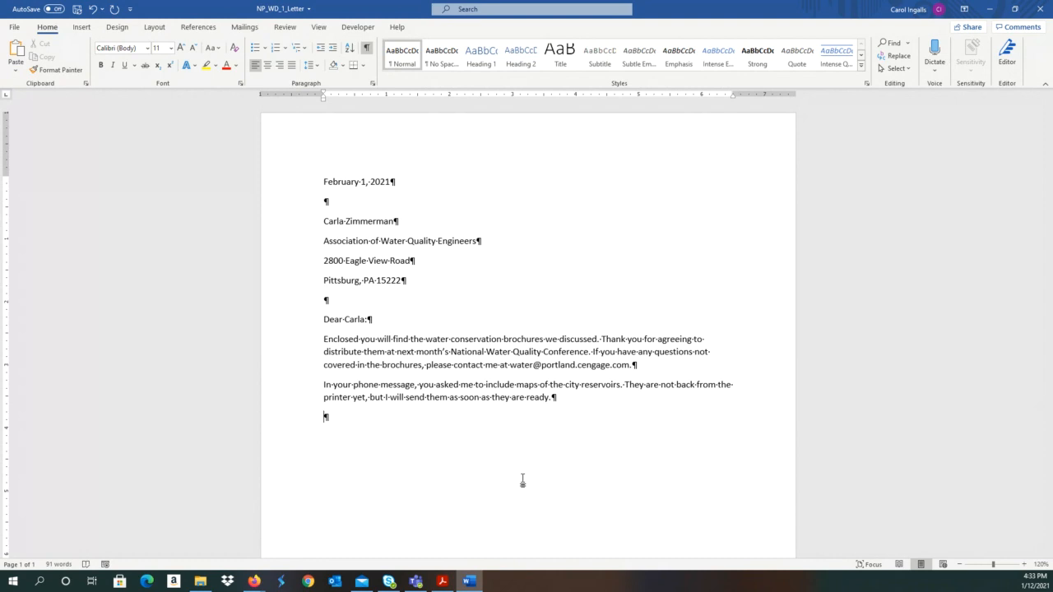
Open the Translator pane from the blank area below the letter's text.
{"action": "right_click", "coordinate": [524, 482]}
{"action": "key", "text": "s"}
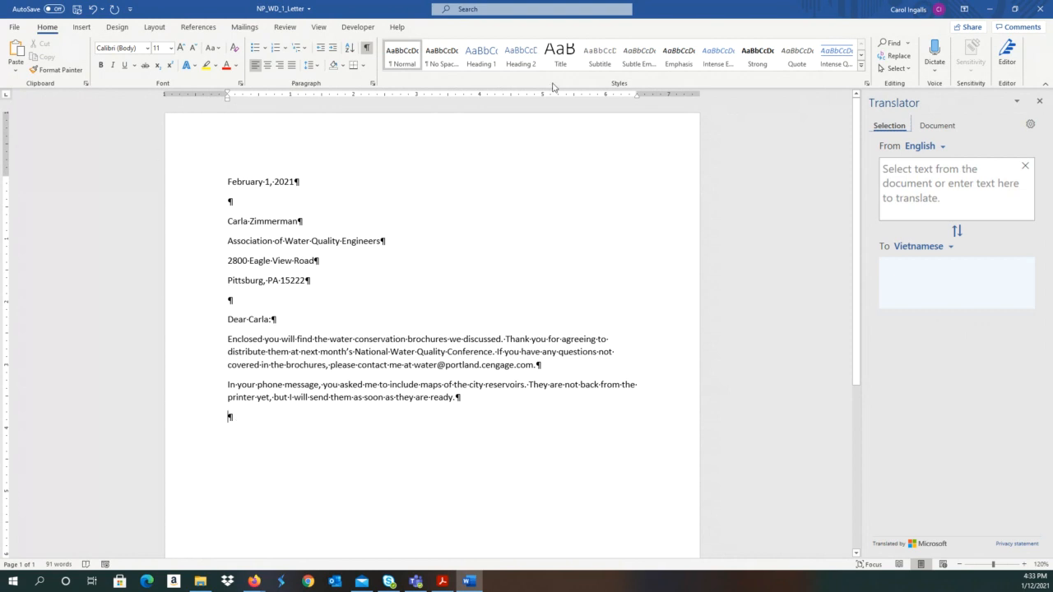
Close the Translator pane and add the complimentary closing "Sincerely yours," in the empty paragraph below the letter's body.
{"action": "left_click", "coordinate": [1040, 101]}
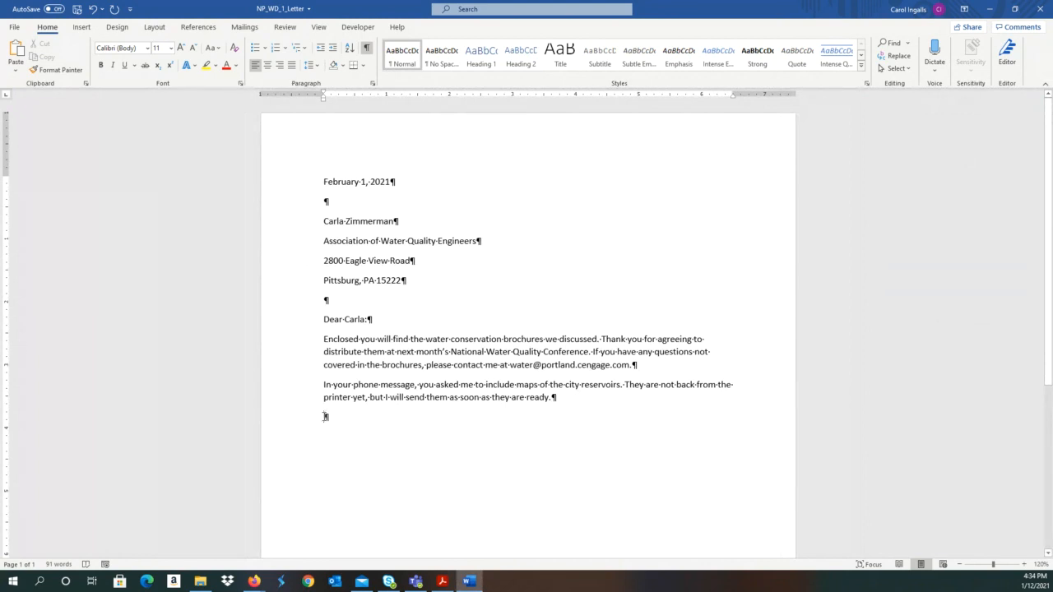
{"action": "type", "text": "Sinc"}
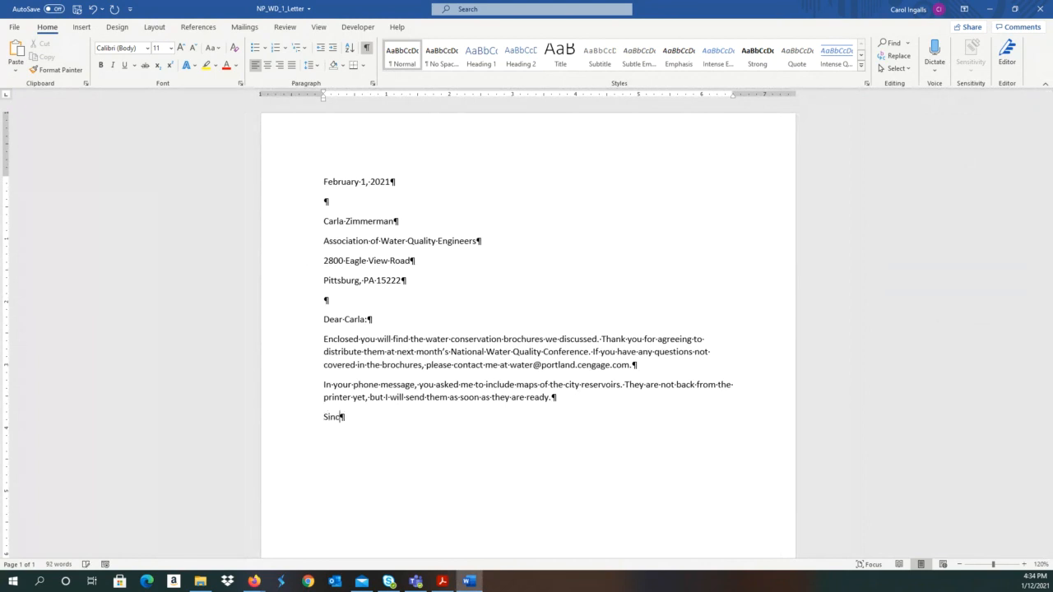
{"action": "type", "text": "erely,ours,"}
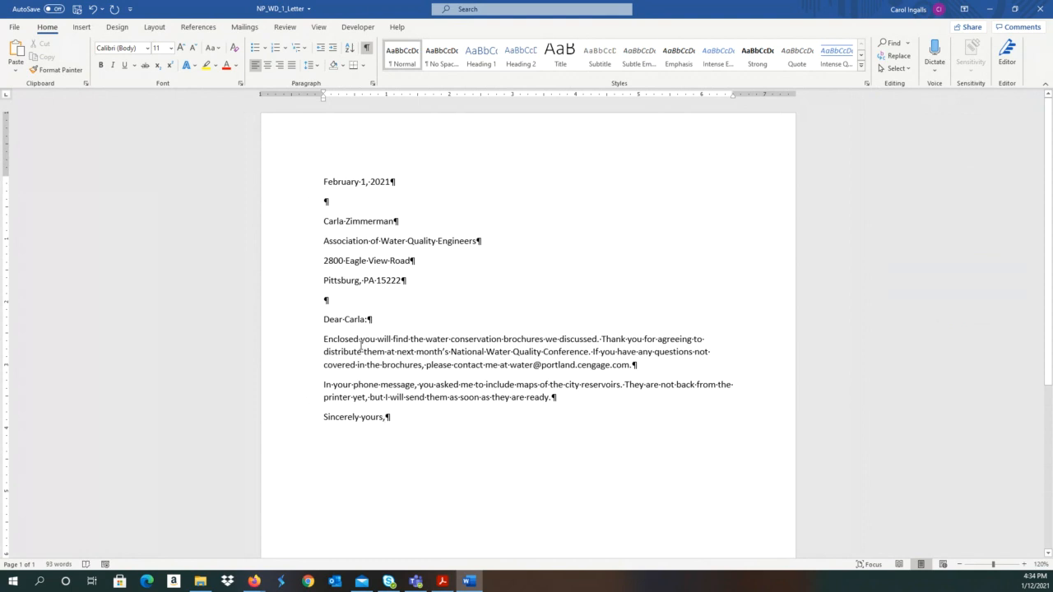
Add the sender's full name below the closing, leaving two blank paragraphs between them for a signature.
{"action": "key", "text": "Return"}
{"action": "key", "text": "Return"}
{"action": "key", "text": "Return"}
{"action": "type", "text": "David A"}
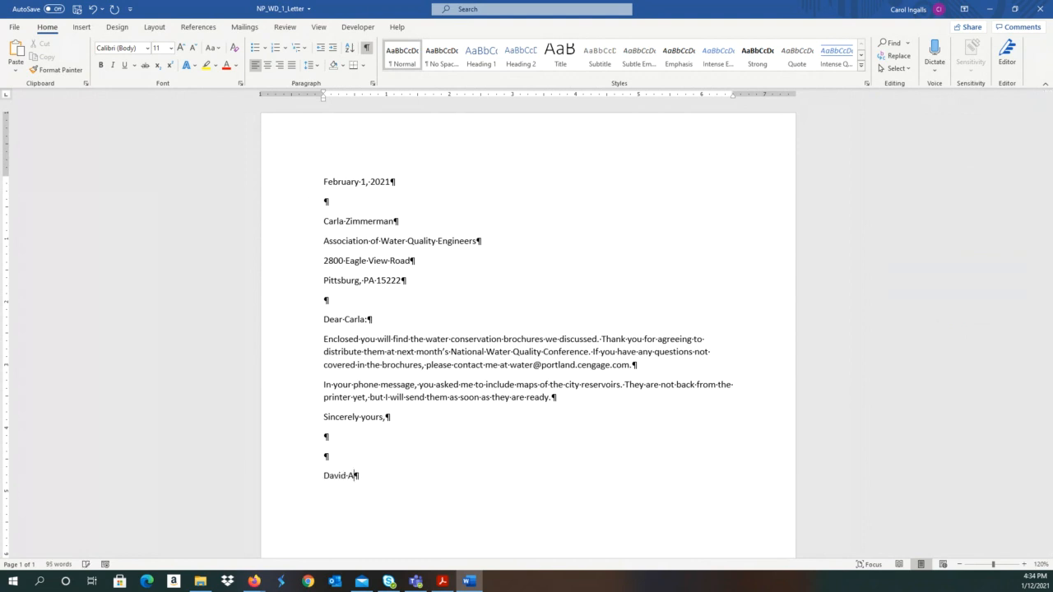
{"action": "type", "text": "lzacar"}
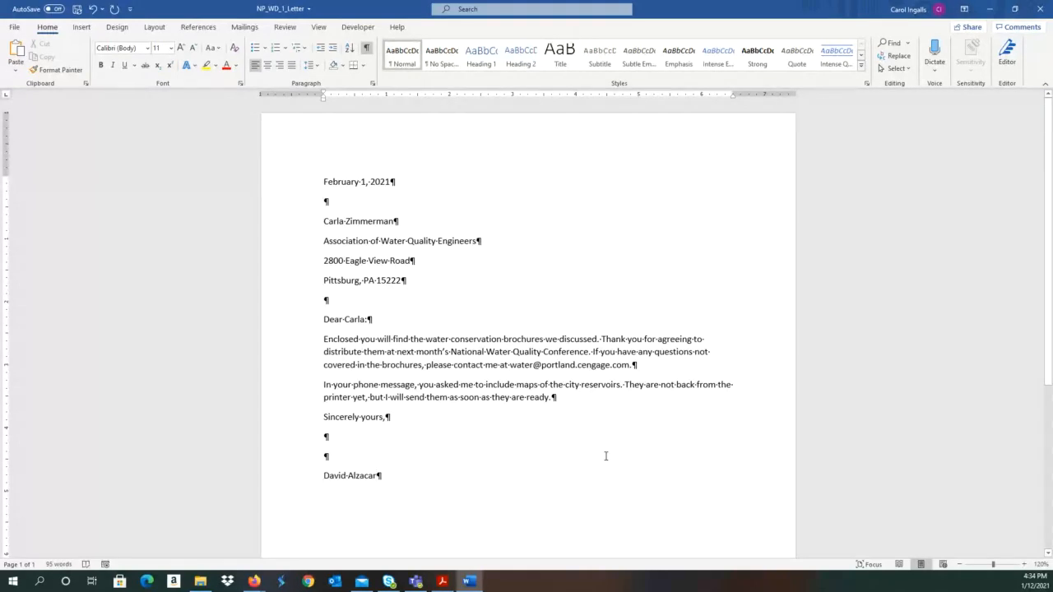
Add the typist's initials "csi" on their own line below the sender's name, reverting the automatic capitalization to keep them lowercase.
{"action": "key", "text": "Return"}
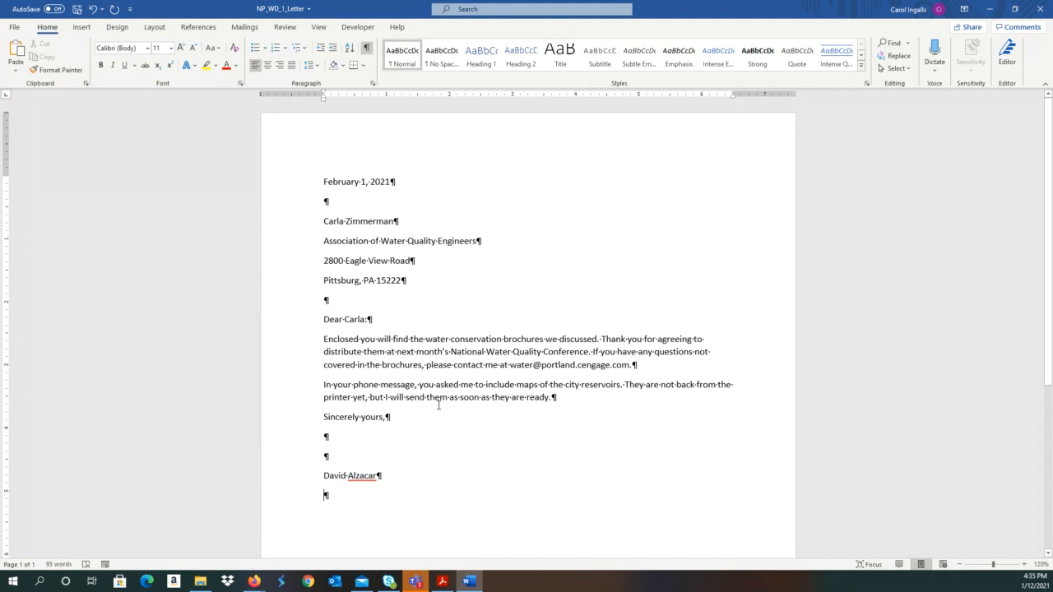
{"action": "type", "text": "cs"}
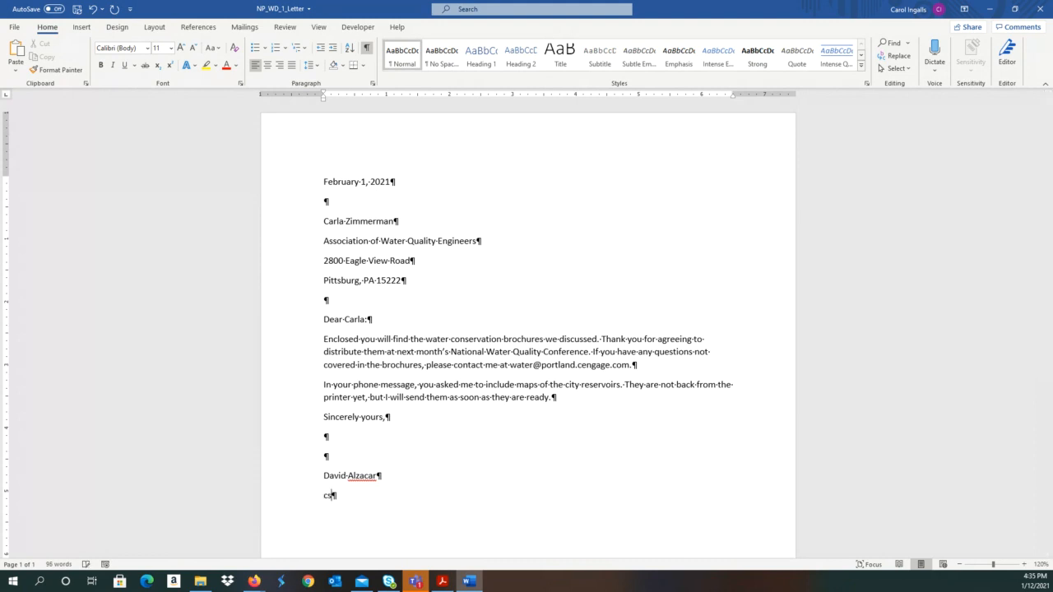
{"action": "type", "text": "i"}
{"action": "key", "text": "Return"}
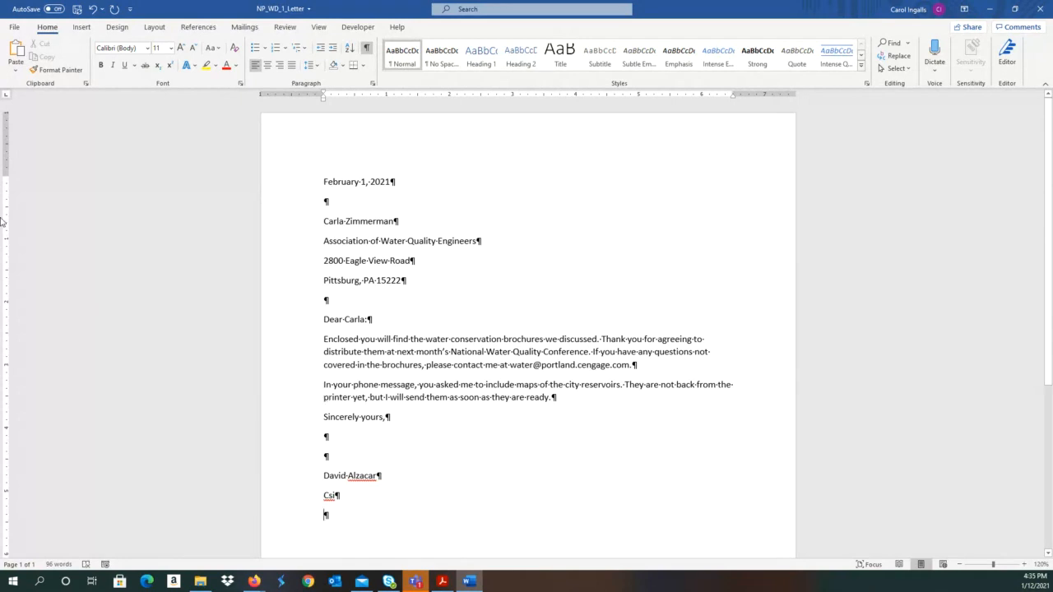
{"action": "left_click", "coordinate": [93, 8]}
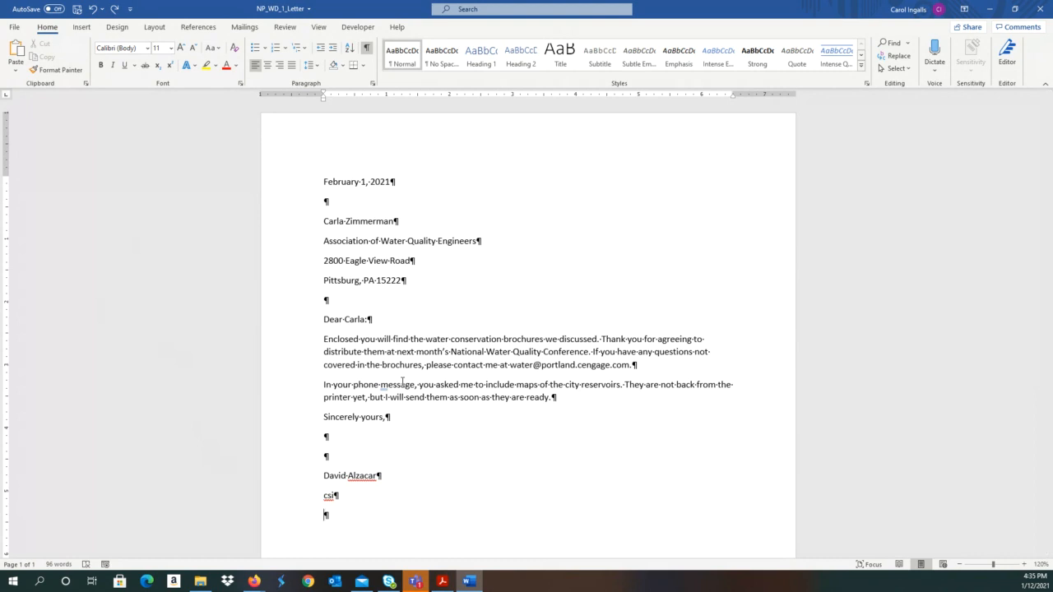
Add the notation "Enclosure" below the typist's initials, and save the letter before minimizing its window.
{"action": "type", "text": "Enclosure"}
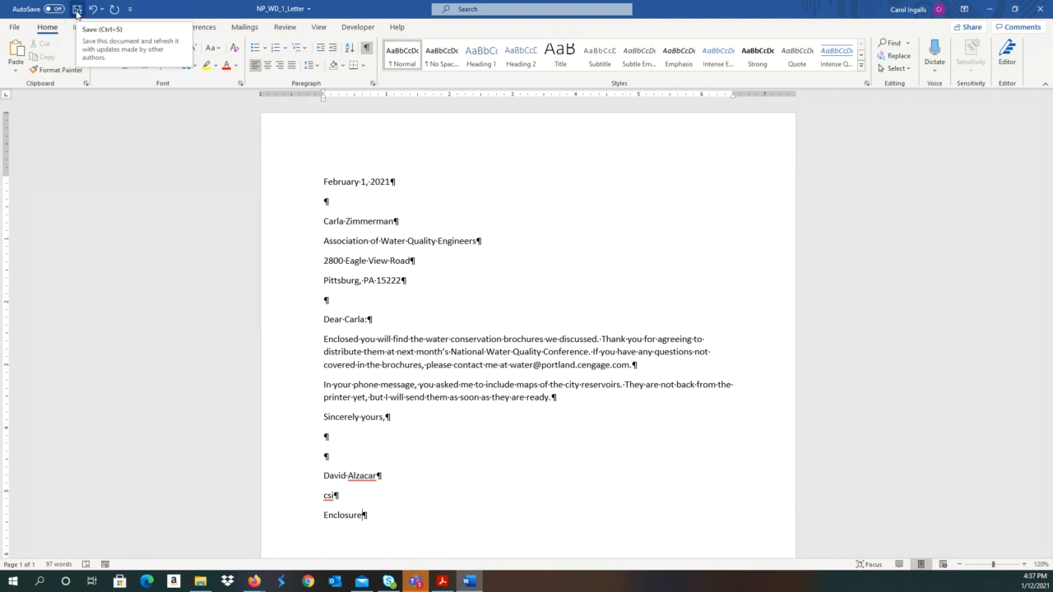
{"action": "left_click", "coordinate": [77, 12]}
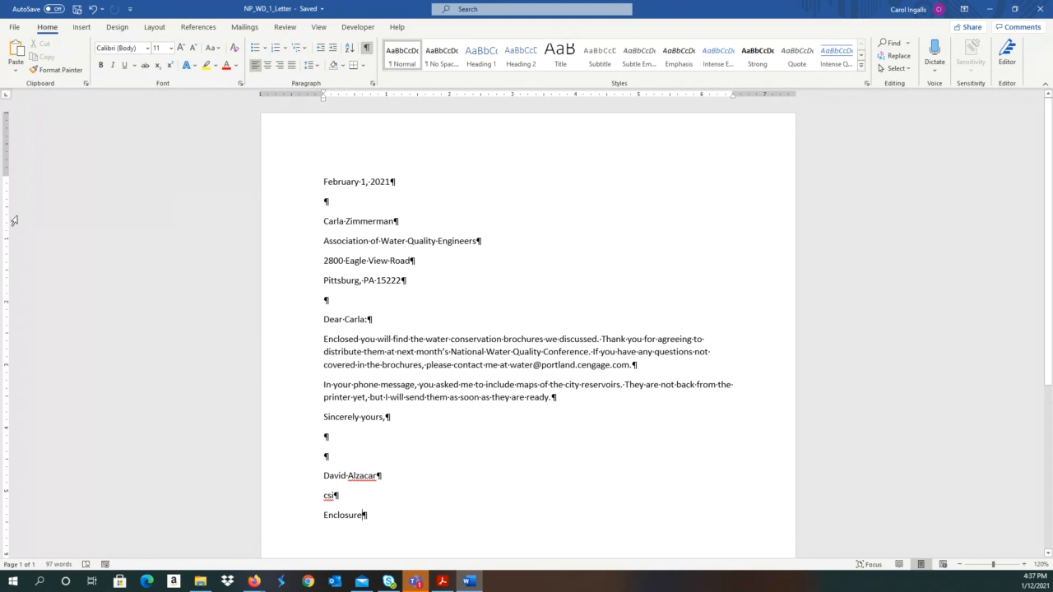
{"action": "left_click", "coordinate": [991, 10]}
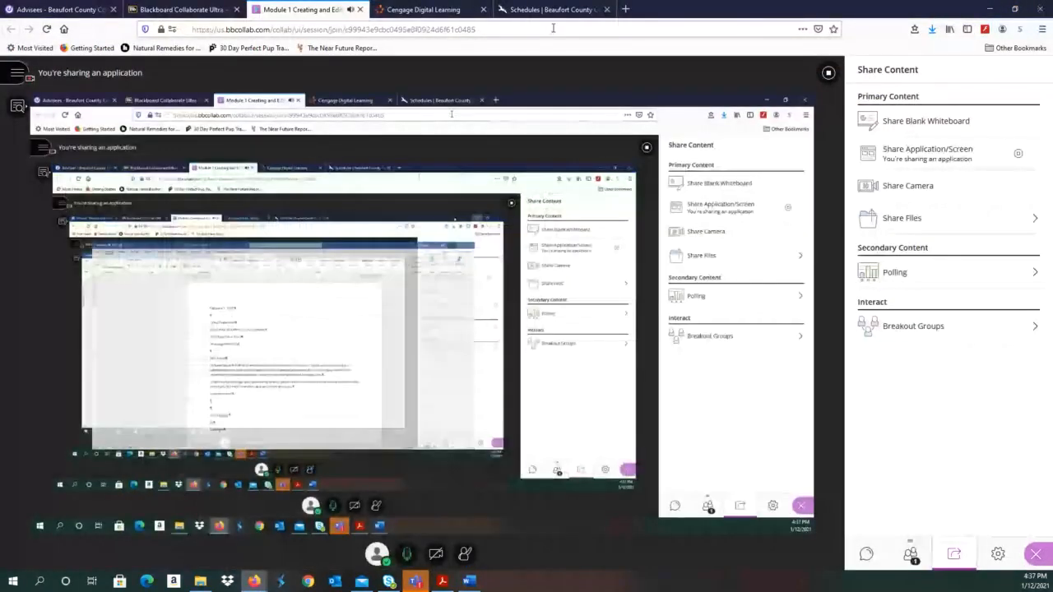